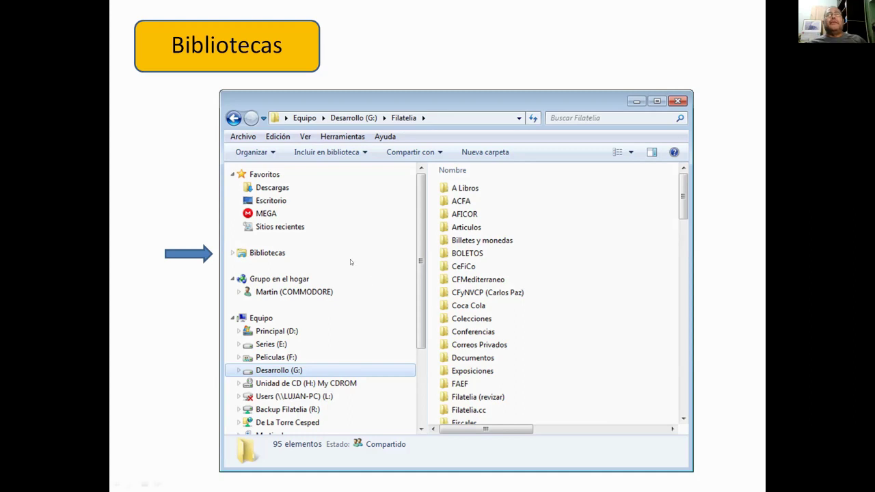
Step: Go through the presentation slides on creating a library and including the Colecciones folder in the Filatelia library
left_click(381, 285)
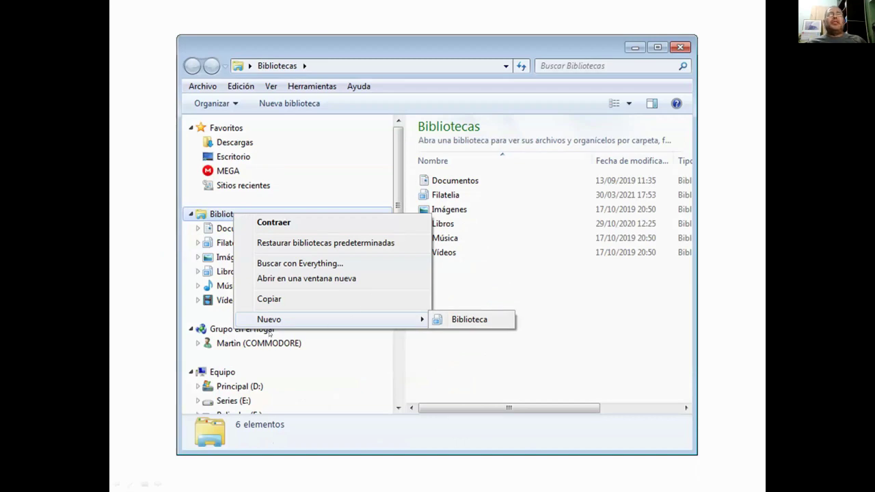
right_click(153, 265)
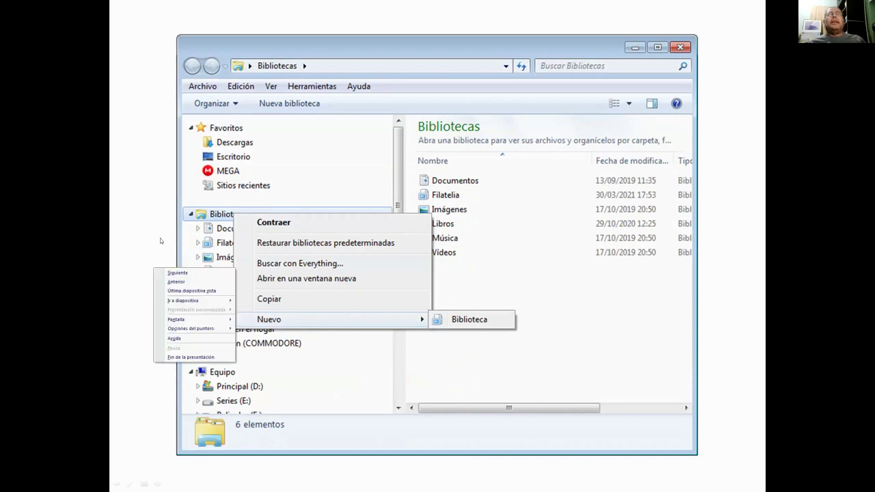
left_click(160, 238)
left_click(497, 249)
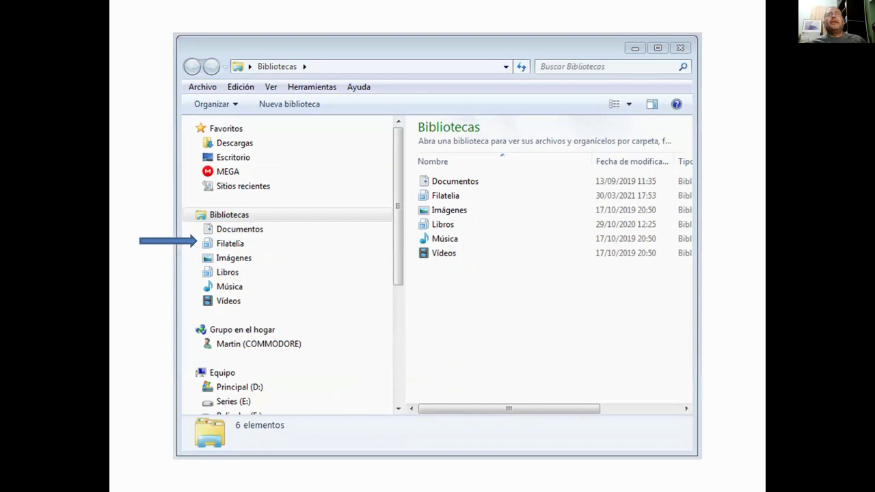
left_click(242, 244)
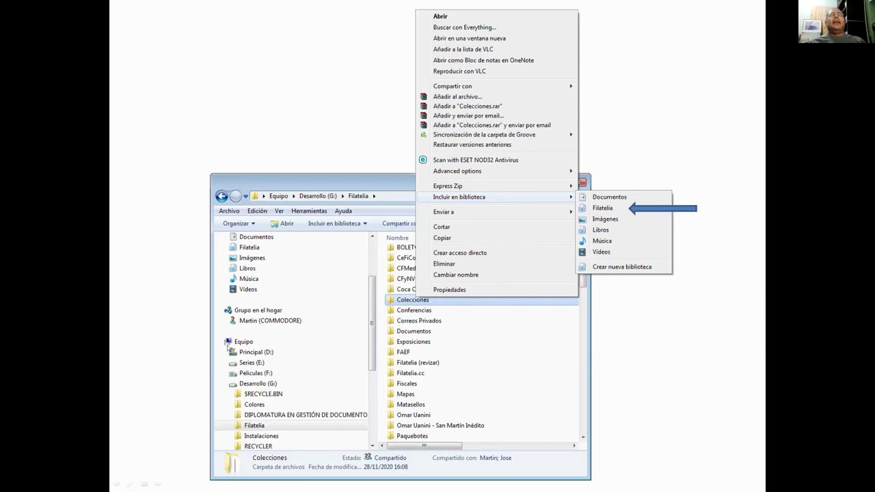
left_click(622, 339)
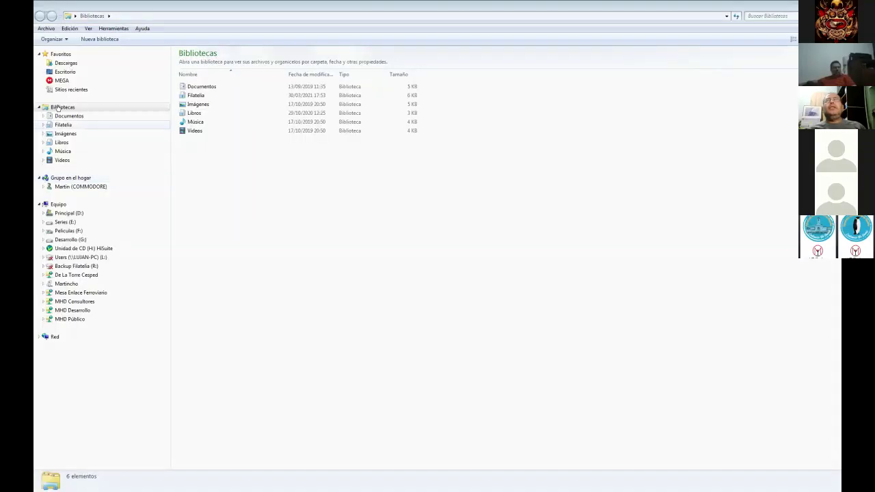
Step: Open the Filatelia library under Bibliotecas and expand it to list its included folders
left_click(60, 108)
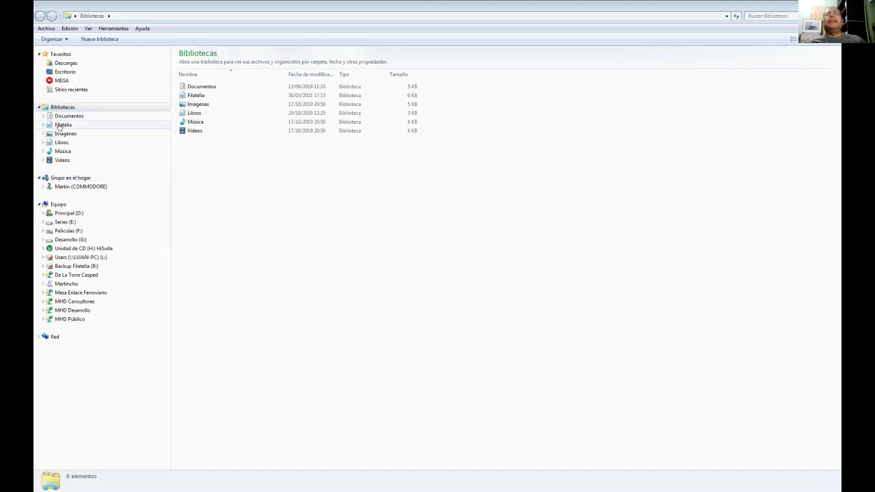
left_click(59, 126)
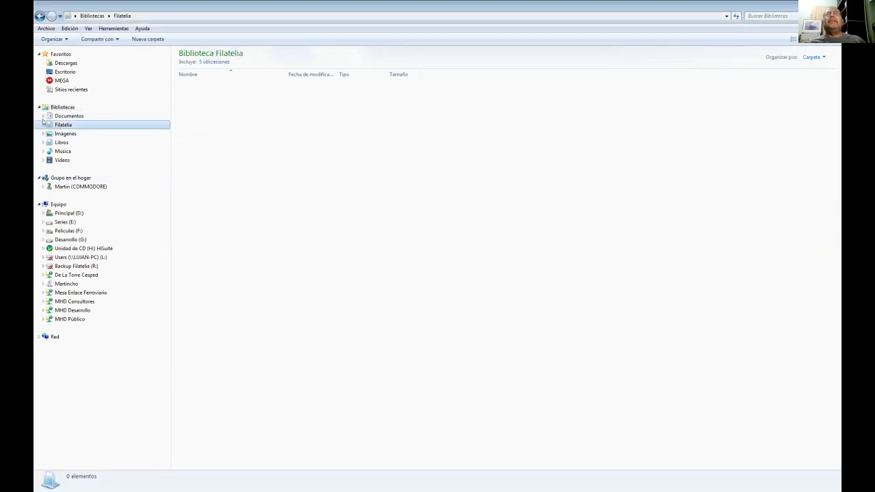
left_click(43, 124)
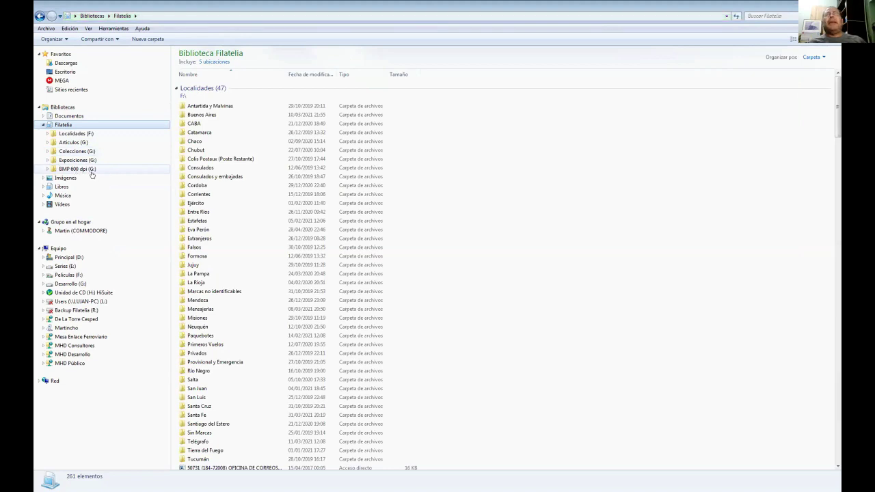
Step: Open the Localidades folder of the Filatelia library and go into its Buenos Aires subfolder
left_click(58, 133)
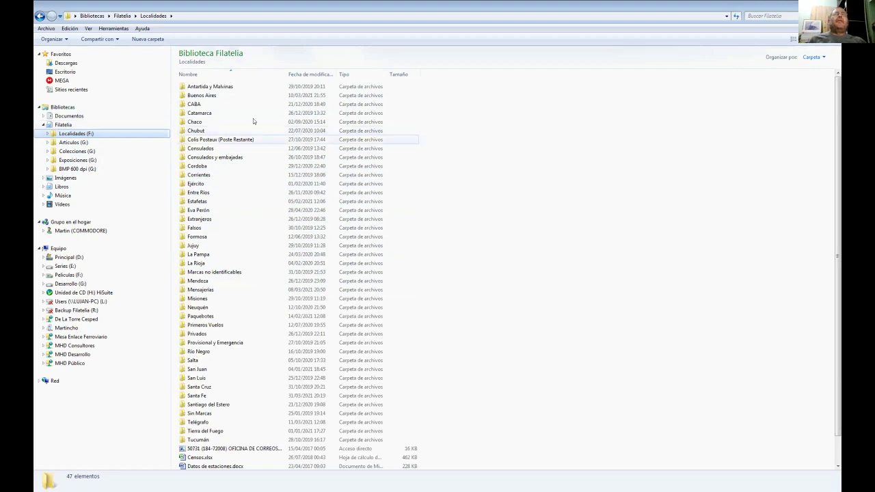
mouse_move(202, 97)
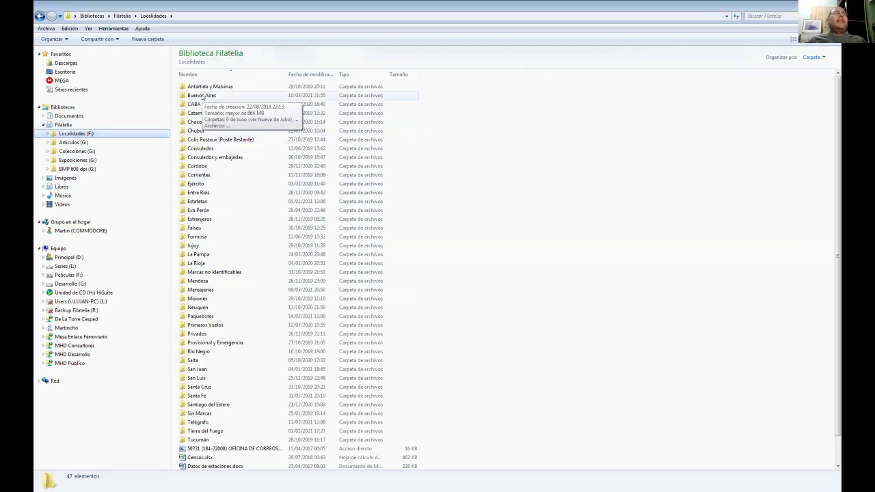
left_click(152, 134)
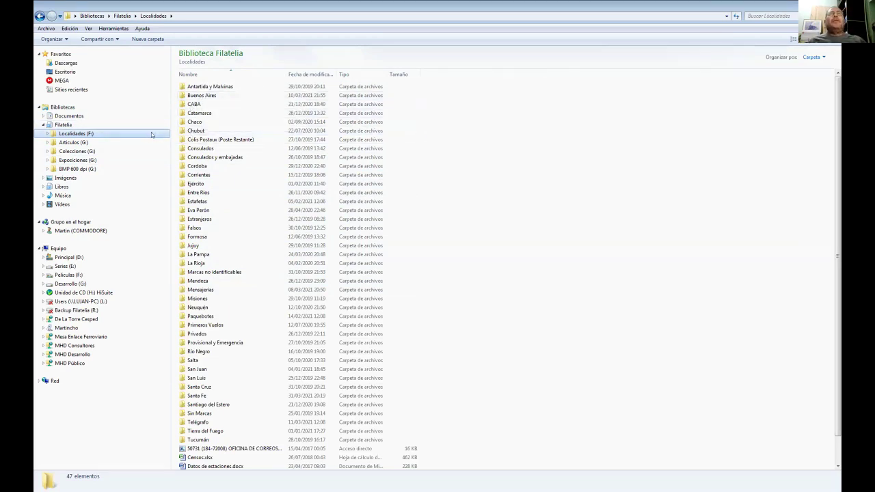
double_click(203, 97)
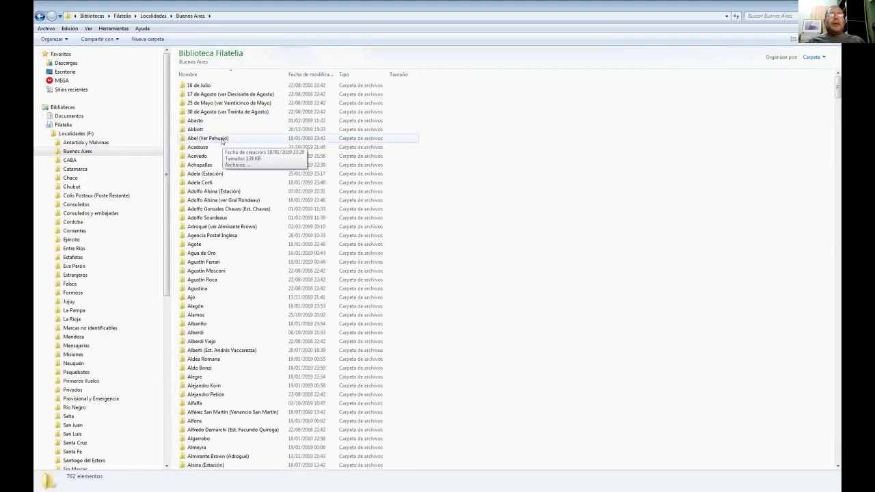
Step: Browse the alphabetical list of Buenos Aires locality folders from the first entries down to those beginning with San
scroll(222, 141, "down", 10)
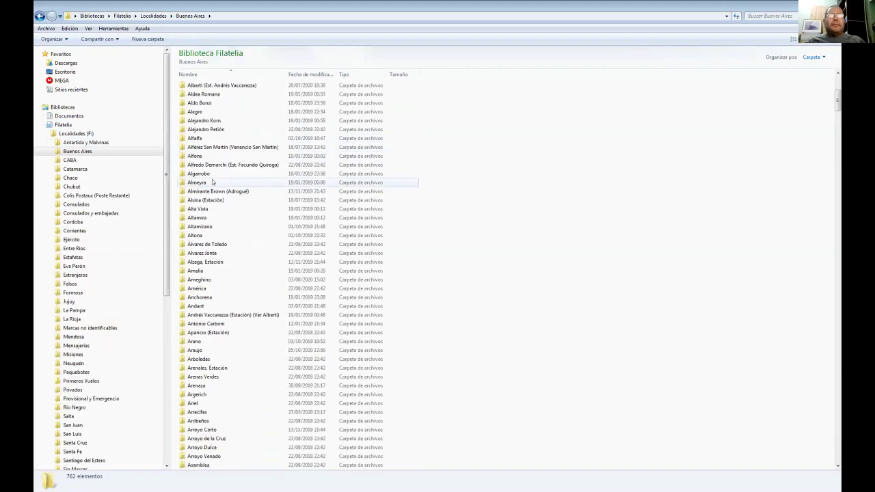
scroll(212, 182, "down", 20)
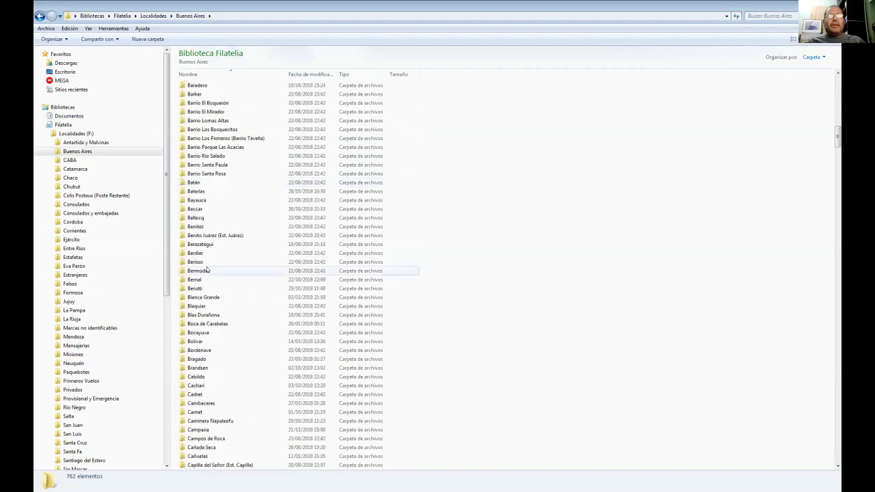
scroll(207, 269, "down", 11)
scroll(217, 233, "down", 4)
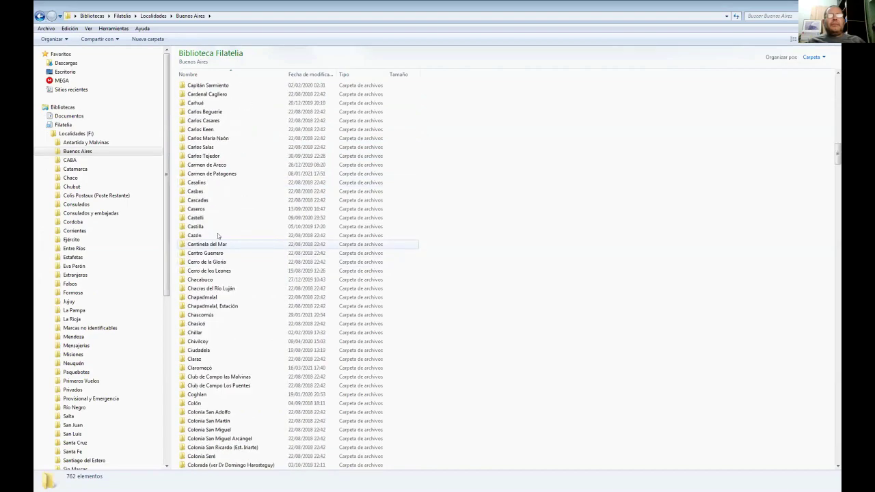
scroll(226, 189, "up", 2)
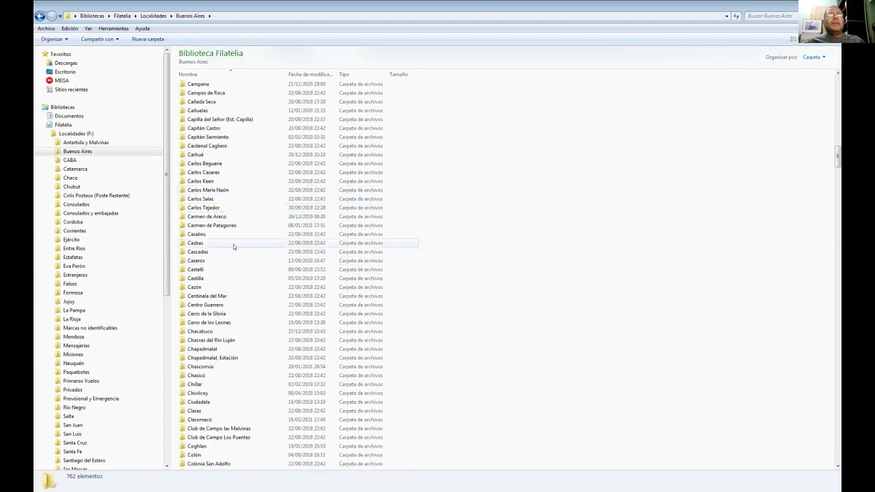
scroll(229, 225, "up", 2)
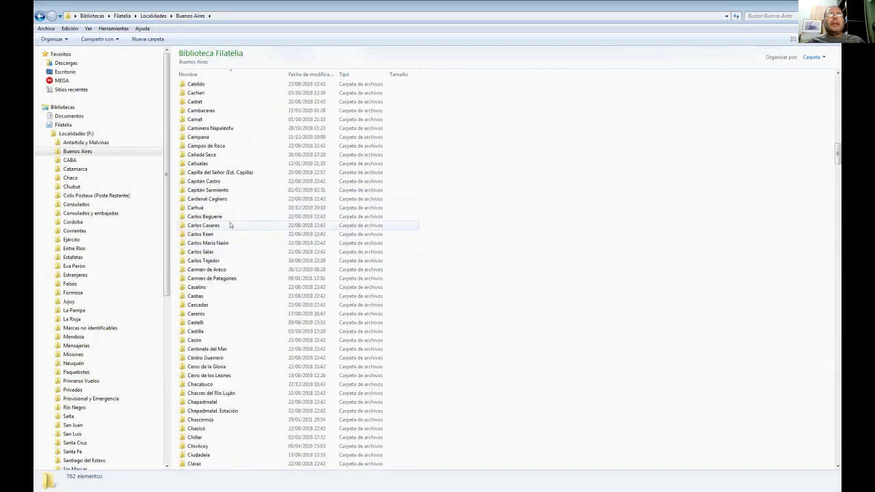
scroll(230, 224, "down", 1)
scroll(229, 227, "down", 14)
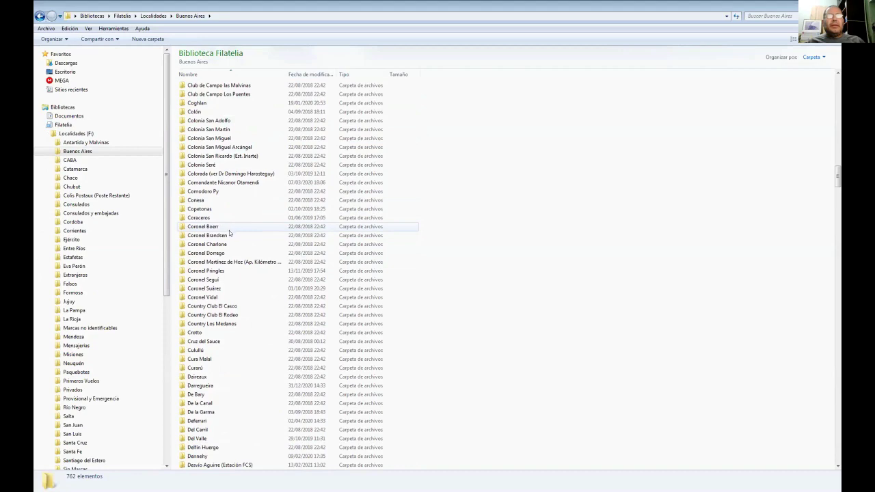
scroll(250, 248, "down", 4)
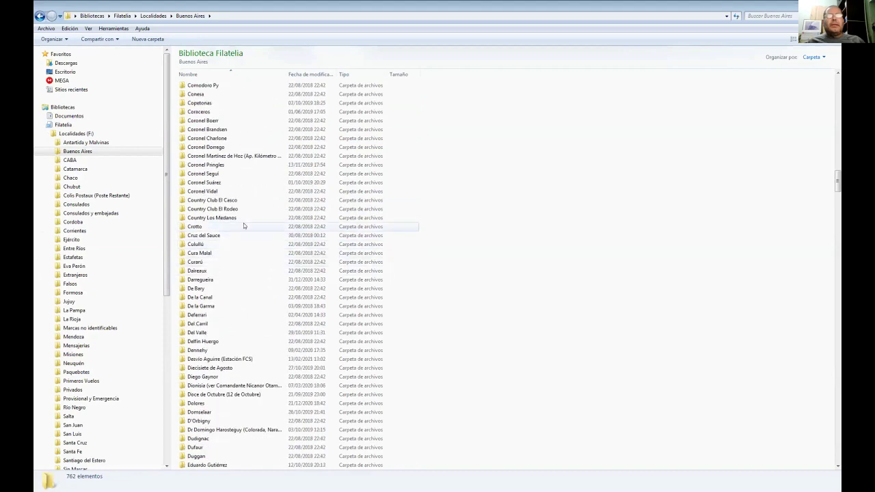
scroll(243, 226, "down", 7)
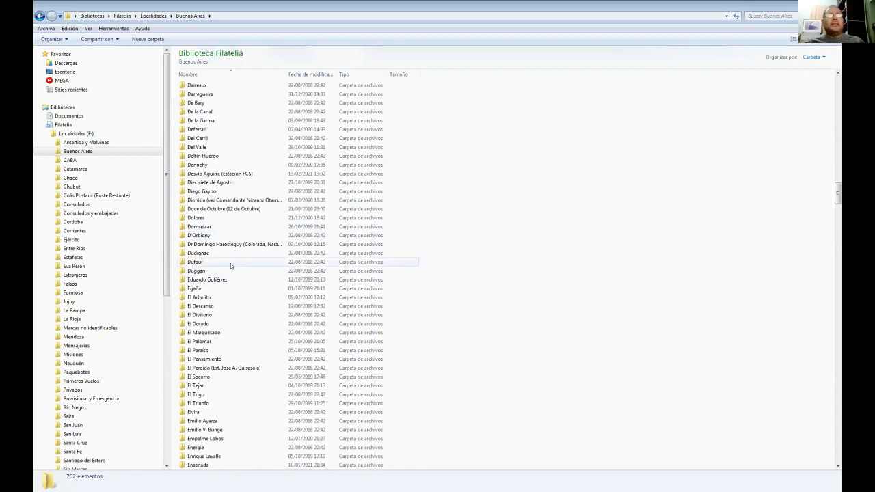
scroll(228, 253, "down", 9)
scroll(226, 253, "down", 20)
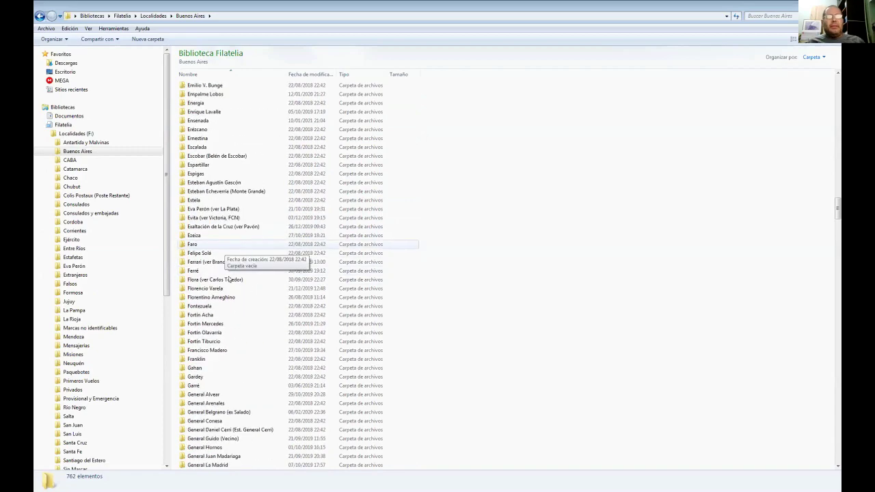
scroll(229, 274, "down", 20)
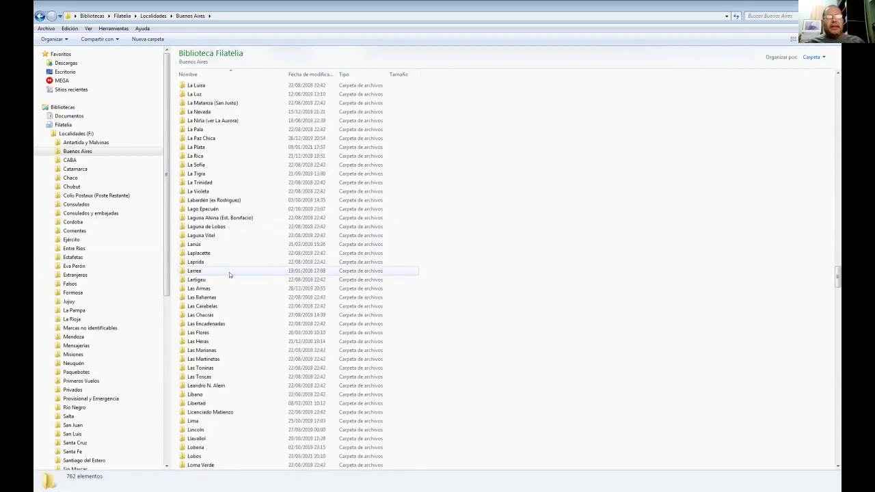
scroll(229, 273, "down", 20)
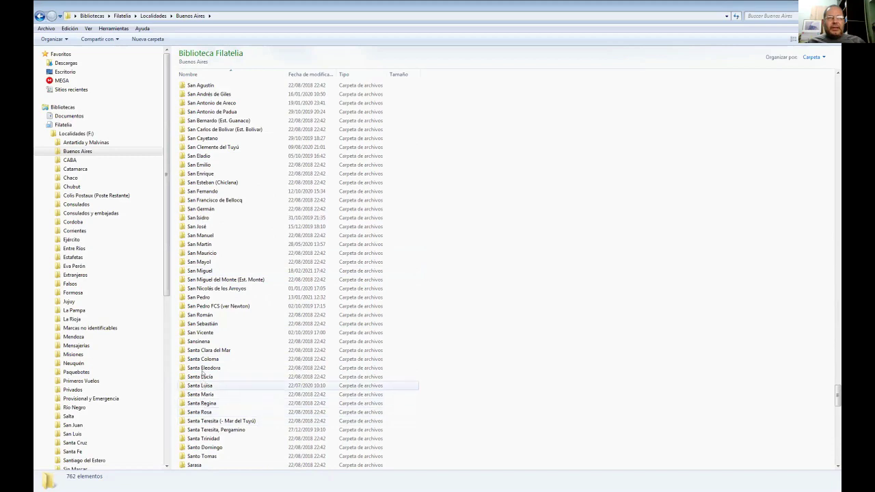
Step: Open the San Miguel locality folder and display its images as icon thumbnails instead of a detailed list
left_click(202, 271)
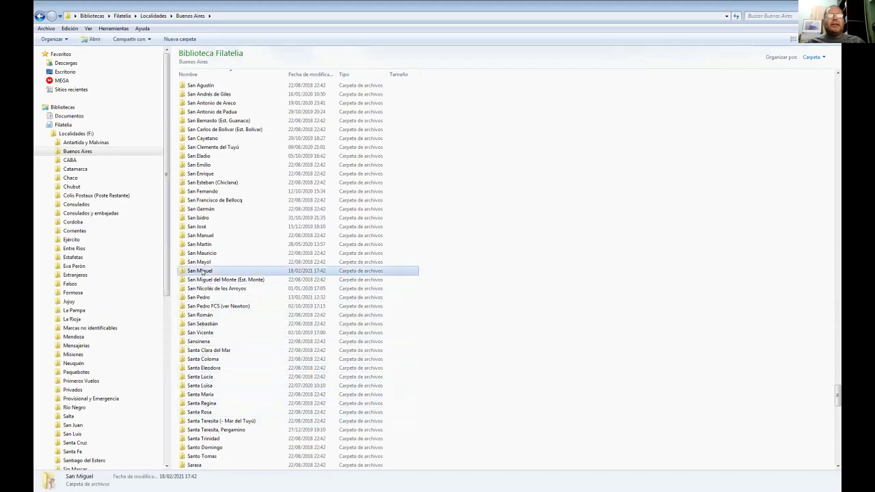
double_click(200, 270)
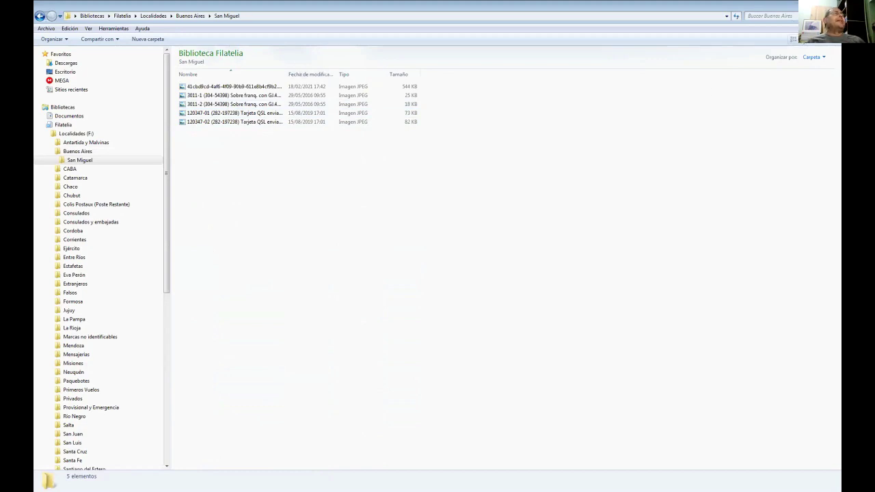
left_click(793, 39)
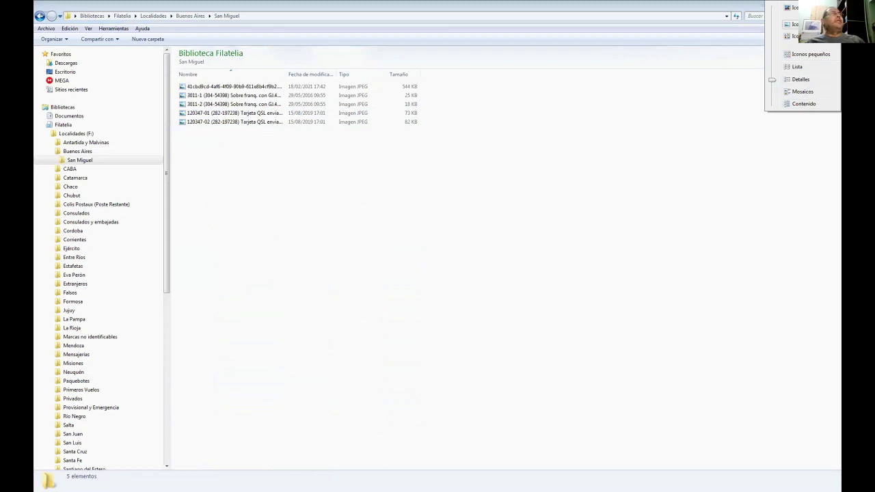
left_click(794, 25)
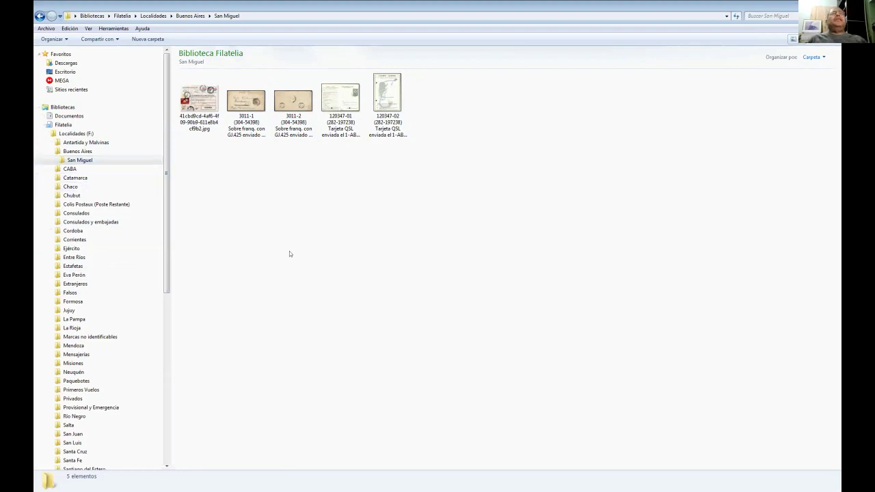
Step: Collapse the Localidades folder and the Filatelia library in the folder tree
left_click(47, 134)
left_click(43, 125)
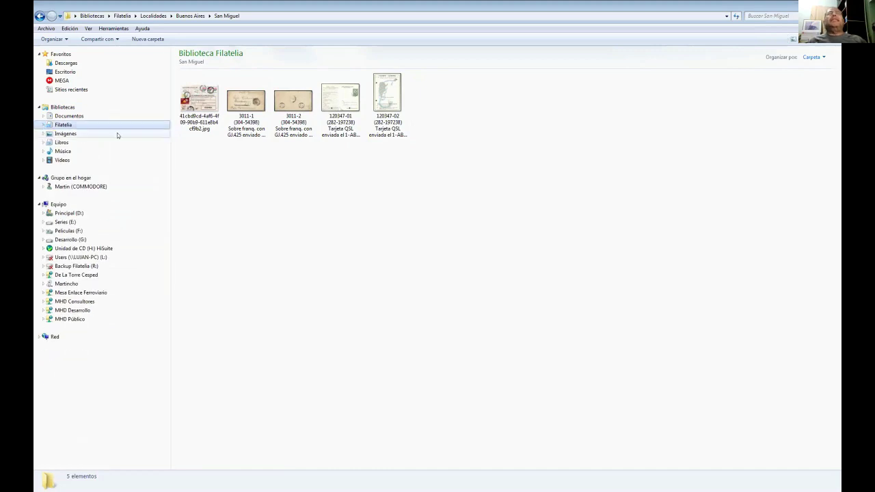